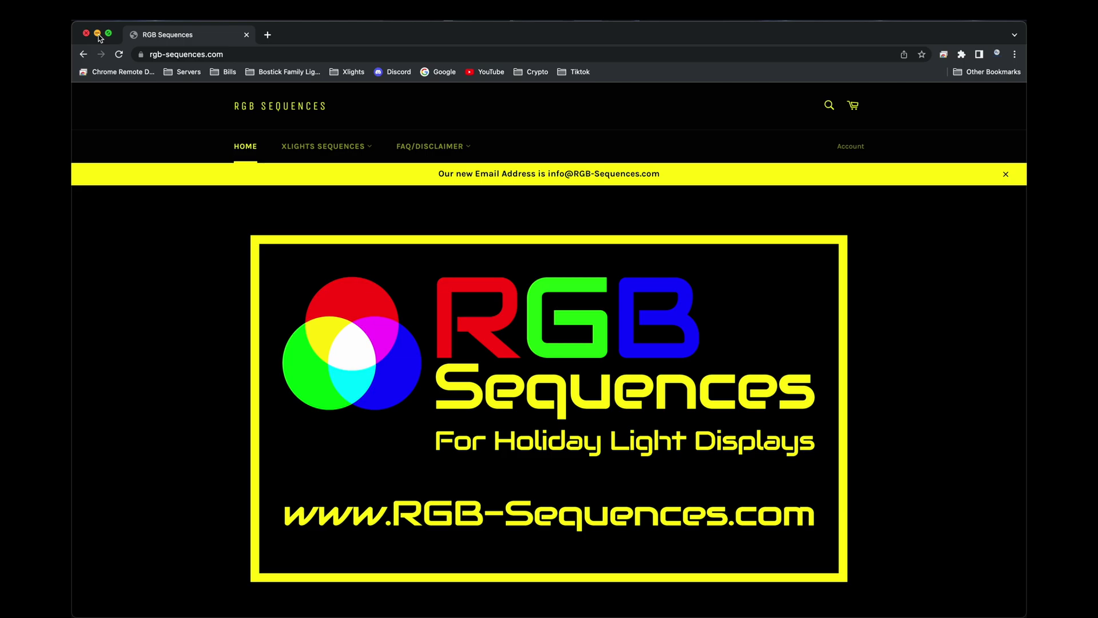
Step: Switch to xLights and delete the Video effect and the Off effect from the Mega Tree's first two layers
left_click(98, 34)
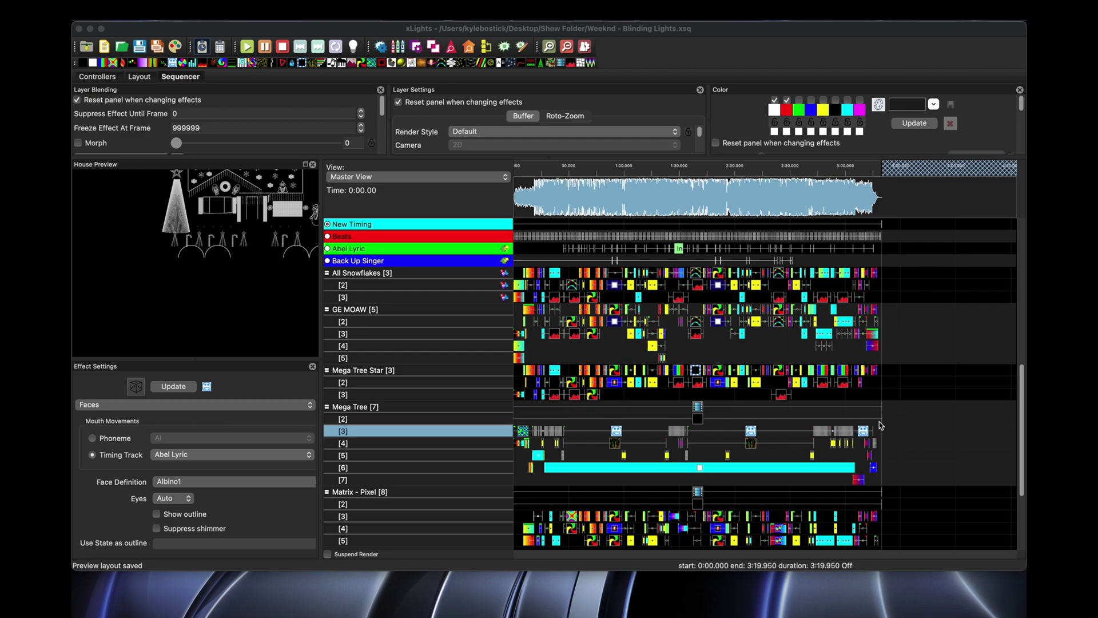
left_click(899, 413)
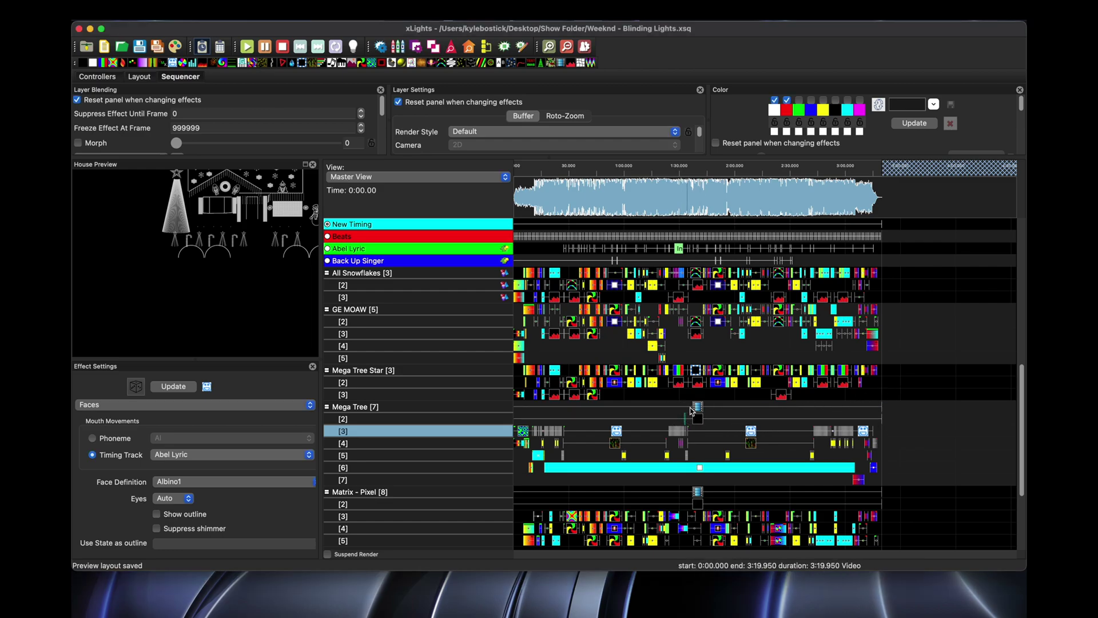
left_click(698, 409)
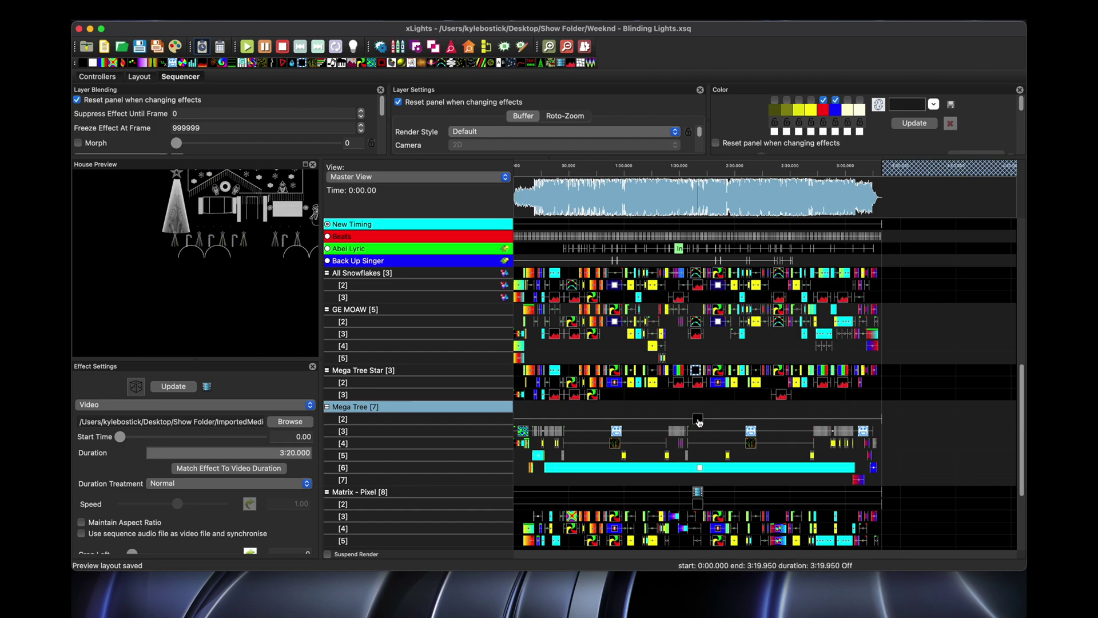
left_click(698, 419)
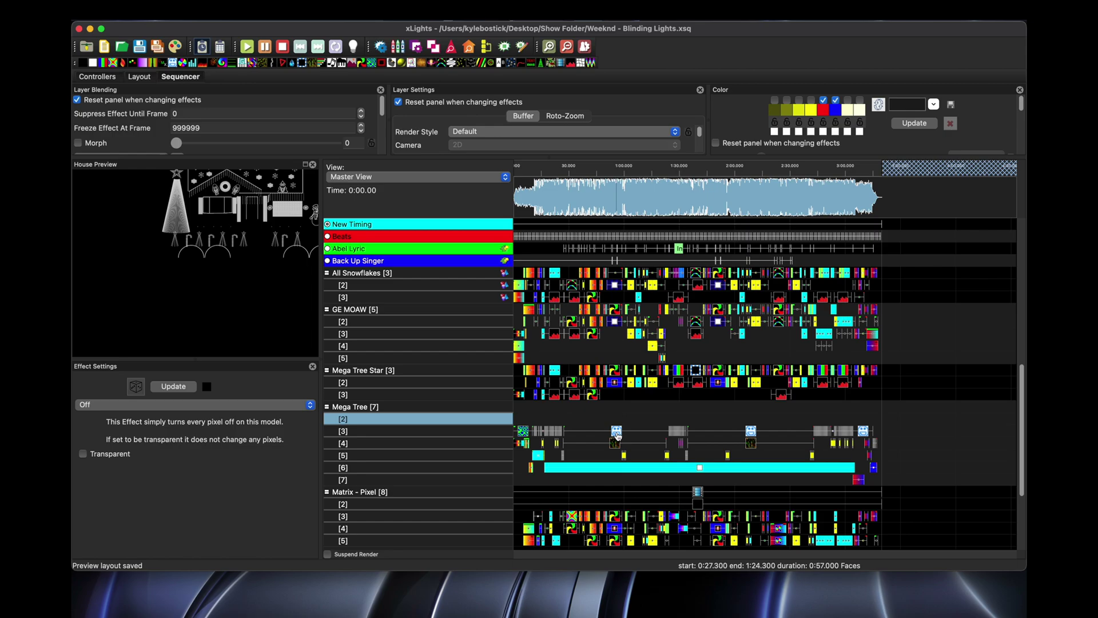
Step: Select the first large Faces effect on the Mega Tree's third layer and examine its available face definitions
left_click(617, 432)
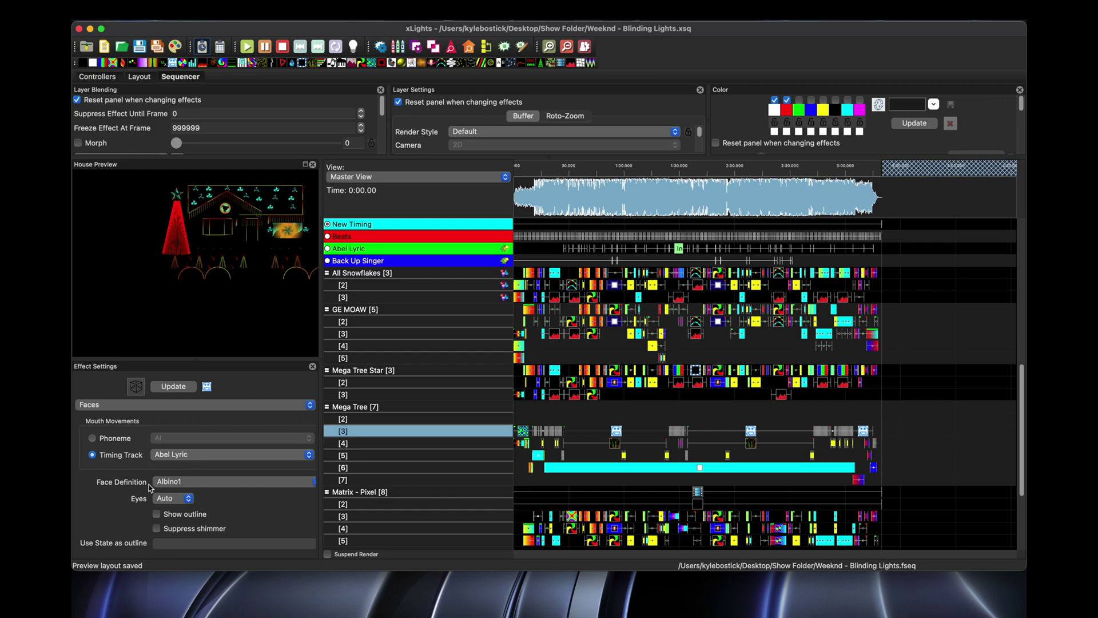
left_click(215, 482)
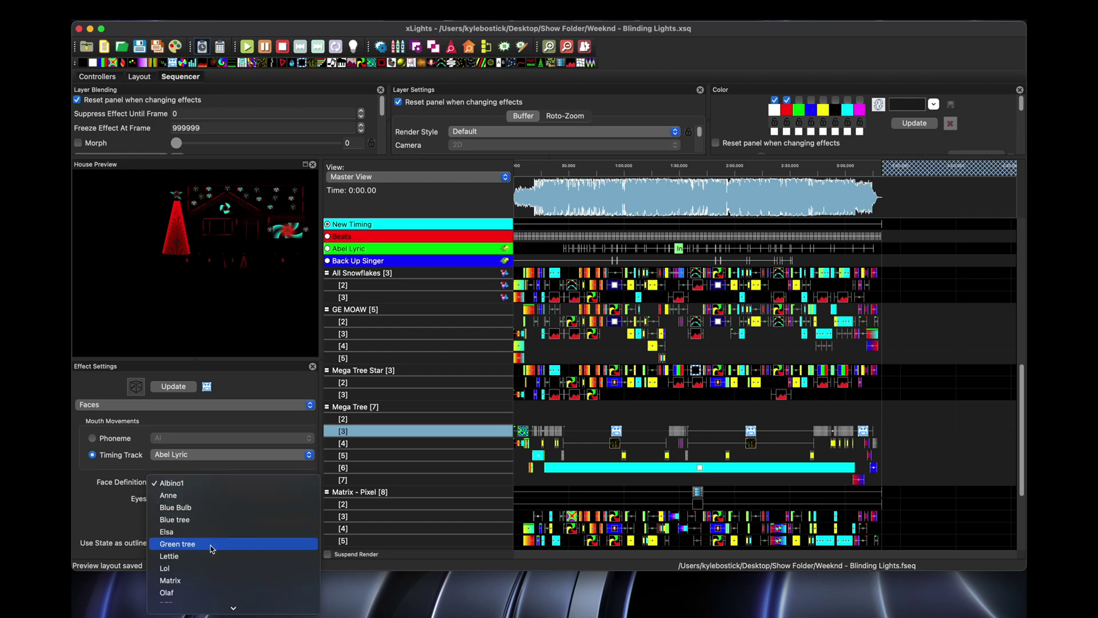
scroll(210, 548, "down", 5)
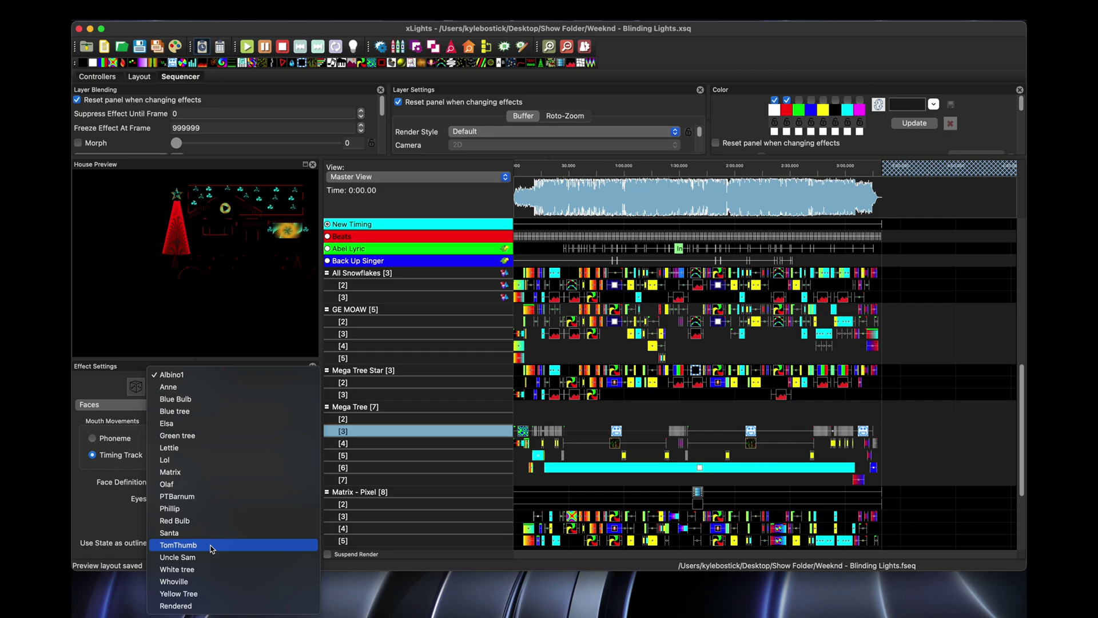
left_click(94, 499)
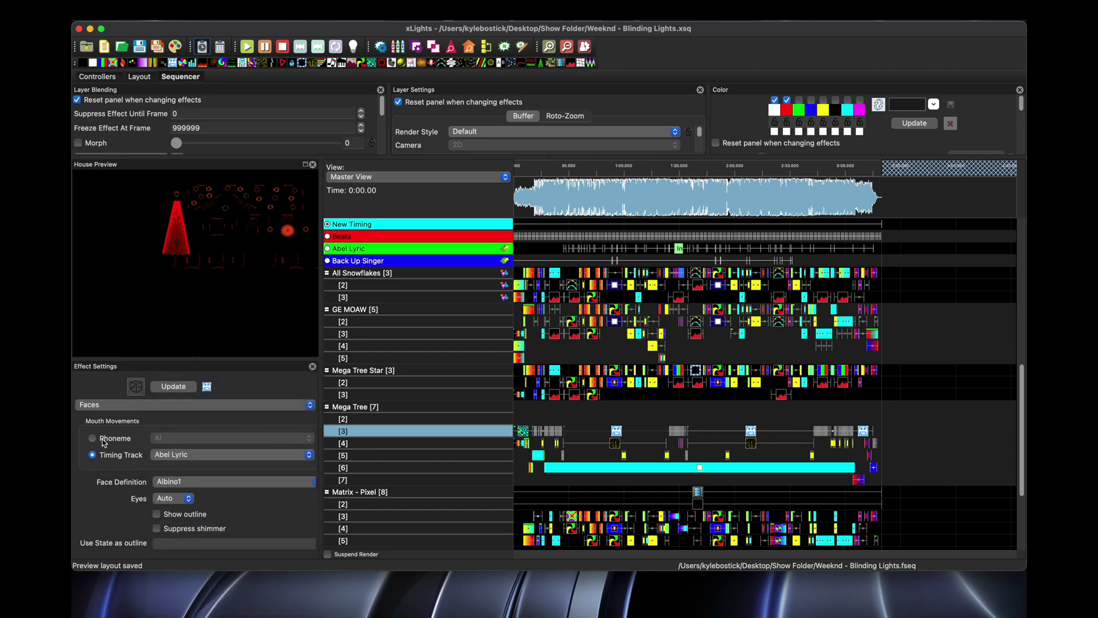
Step: Add a face definition named Able to the Mega Tree model in the layout, with Matrix as its type
left_click(139, 77)
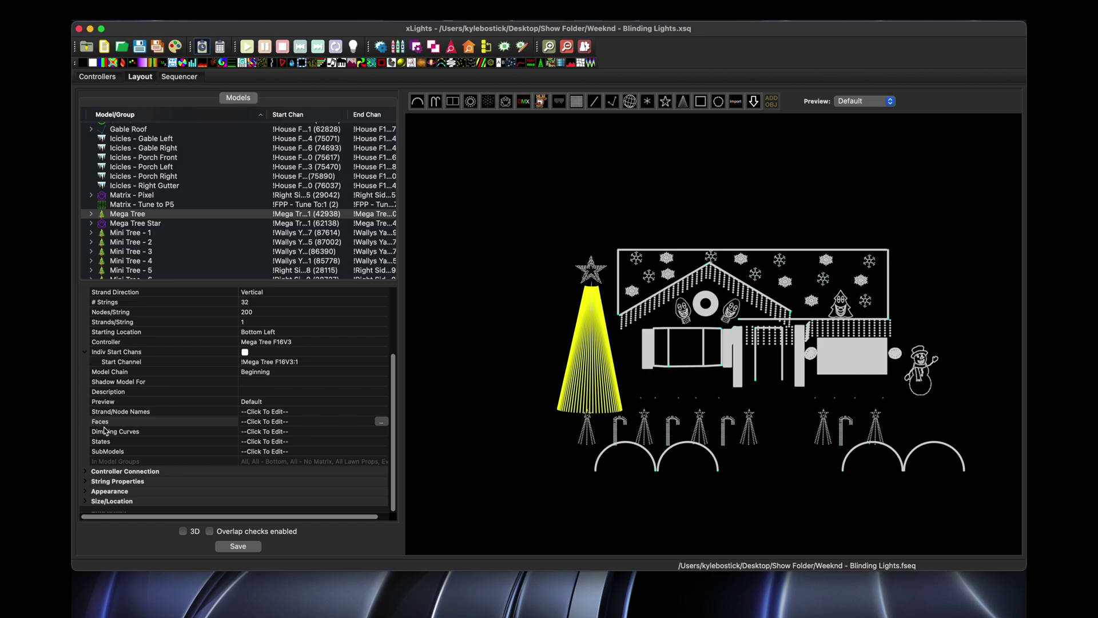
left_click(295, 423)
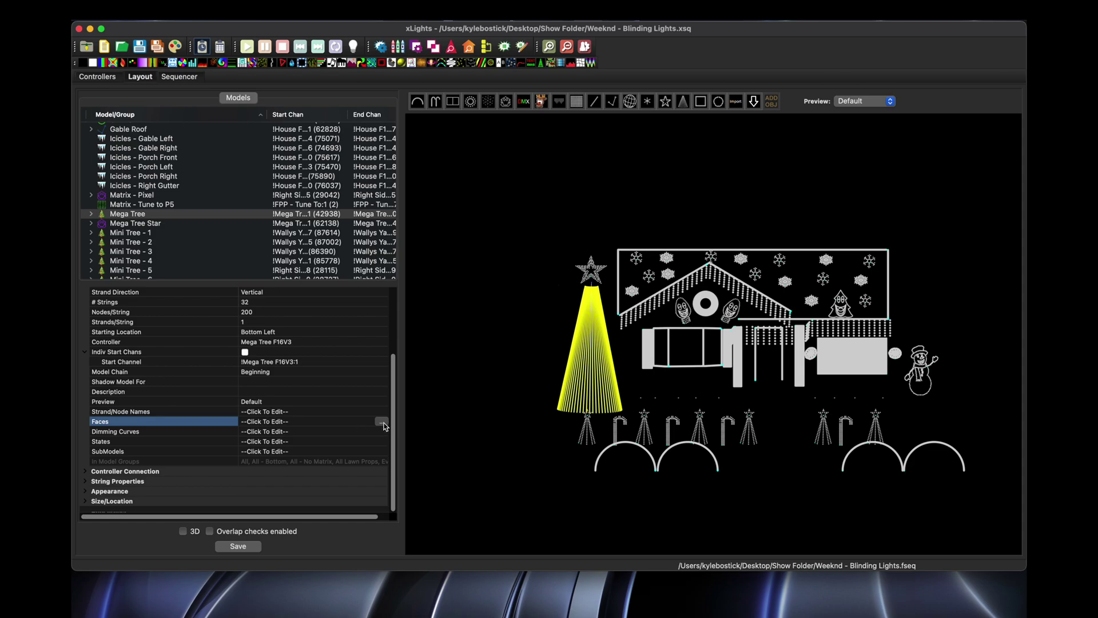
left_click(382, 422)
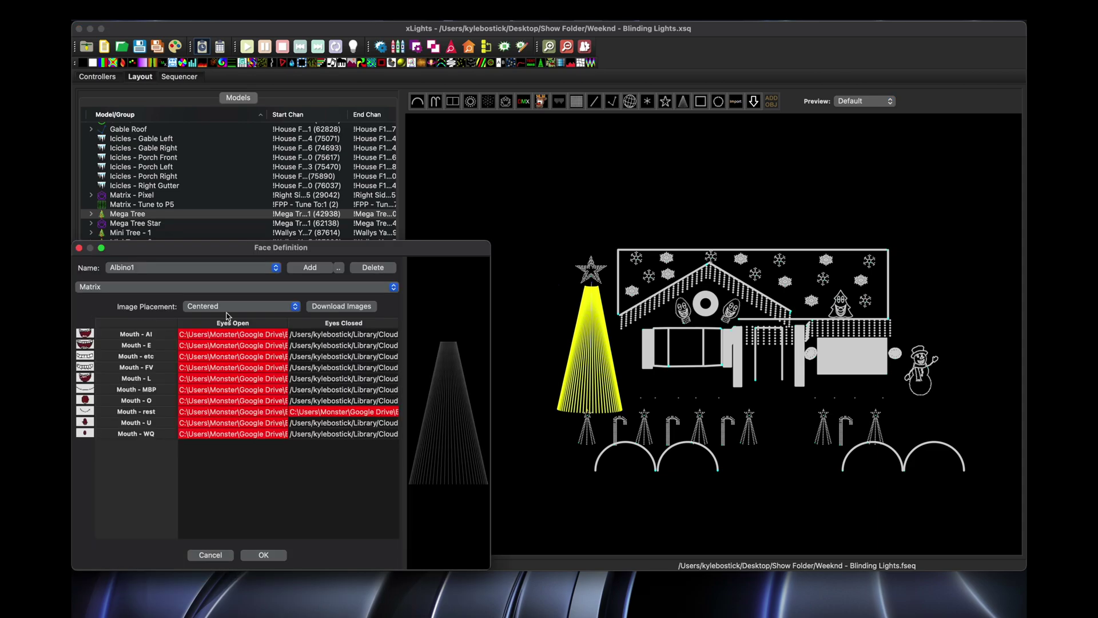
left_click(306, 267)
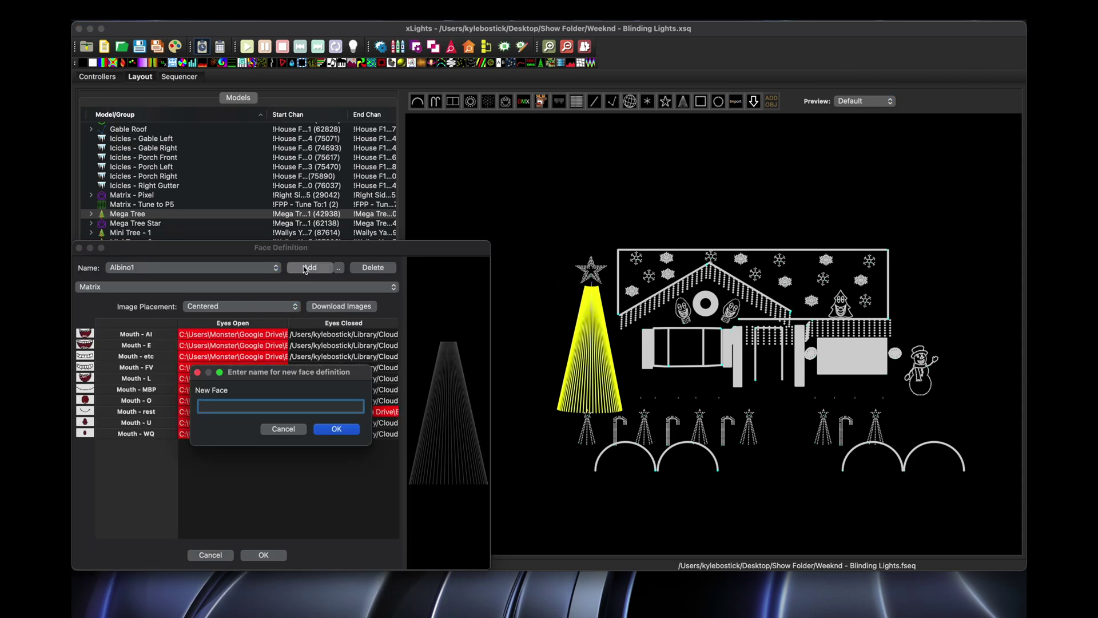
type("ABle")
key("Return")
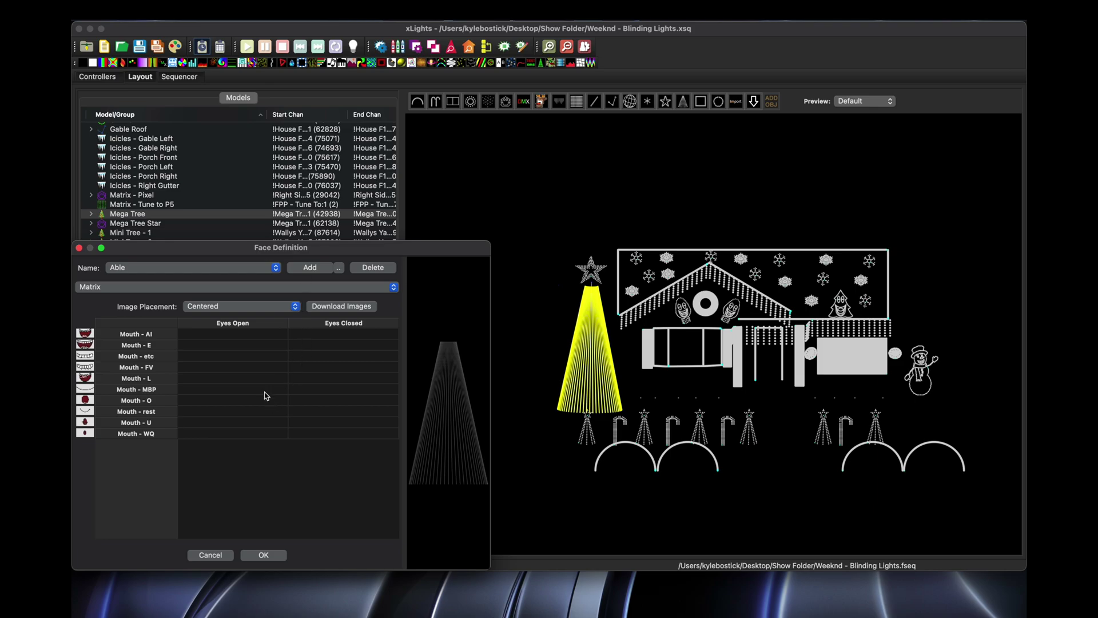
left_click(149, 287)
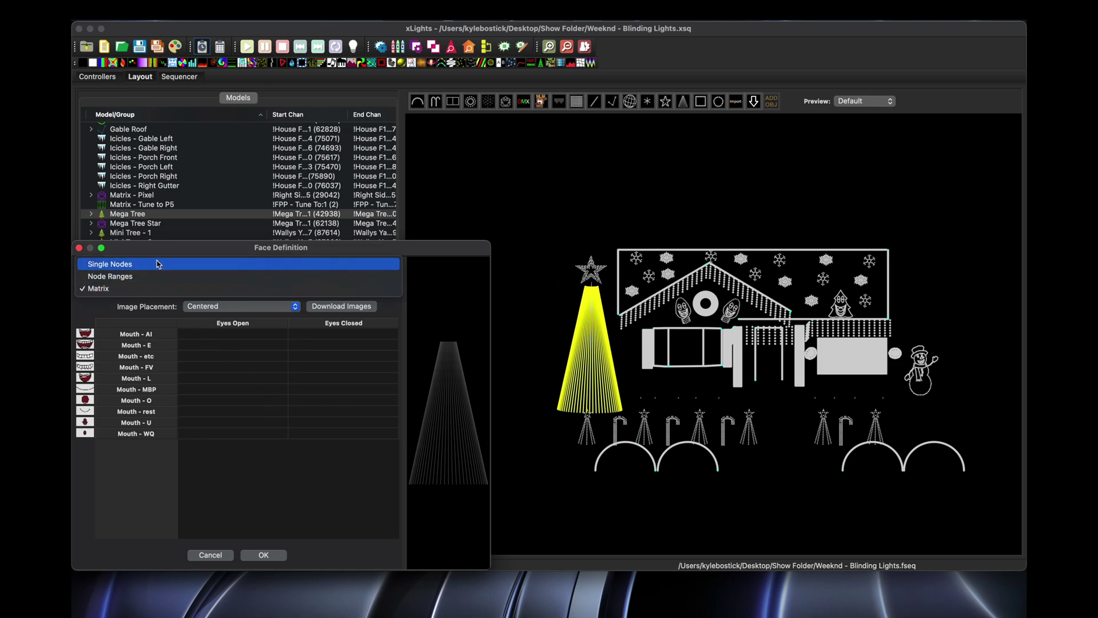
left_click(135, 291)
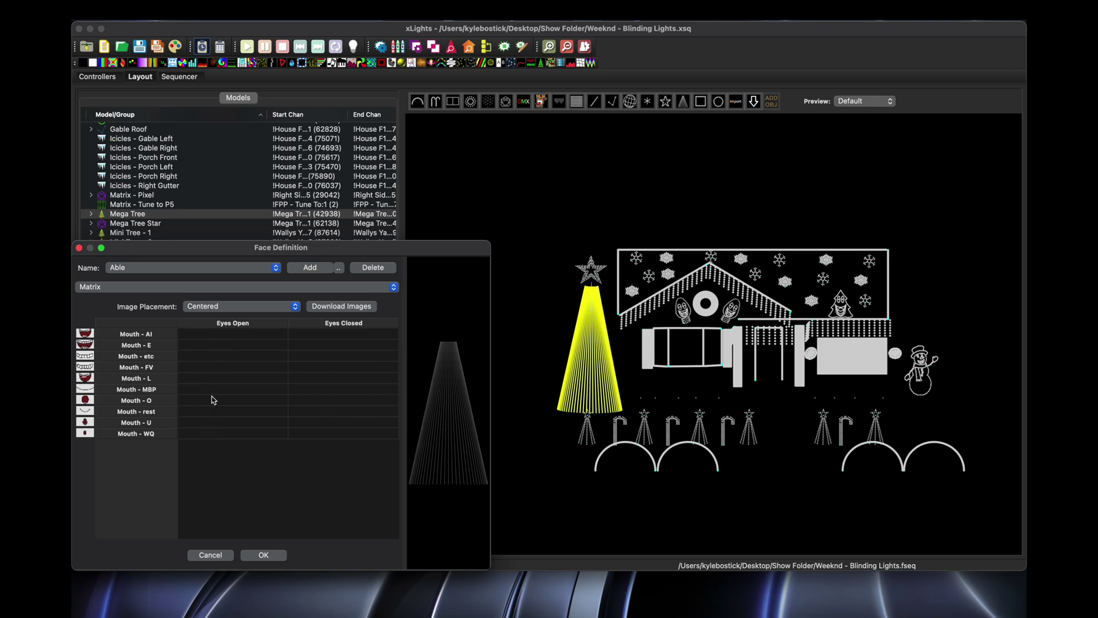
Step: Assign Abel Pixel - E.png from the DownloadedFaces folder to Mouth - E with eyes open
left_click(212, 347)
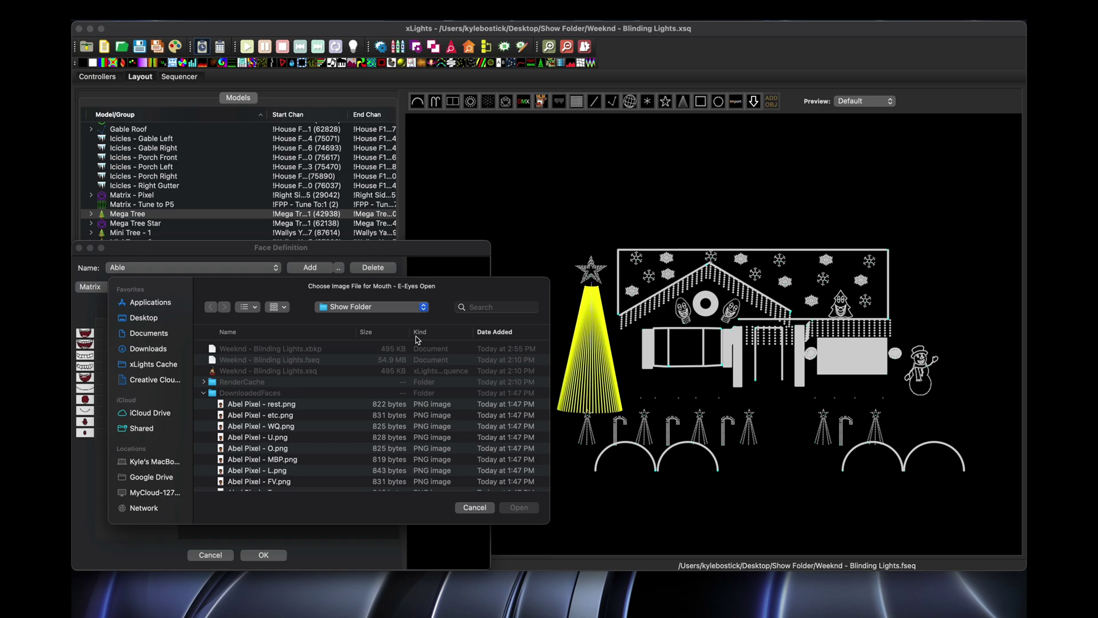
left_click(204, 393)
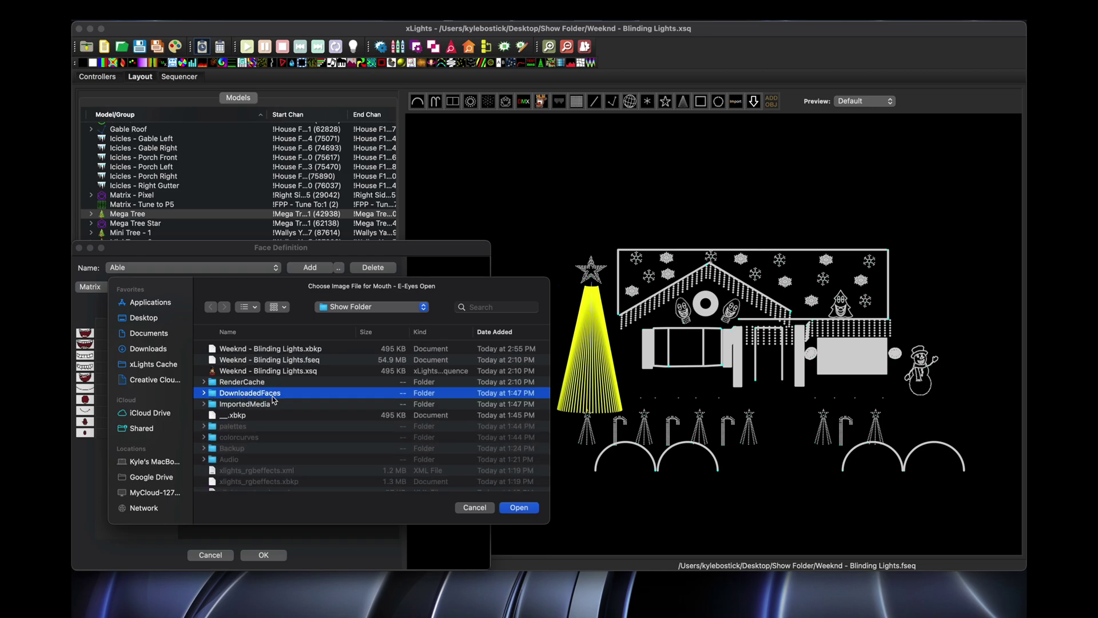
left_click(204, 393)
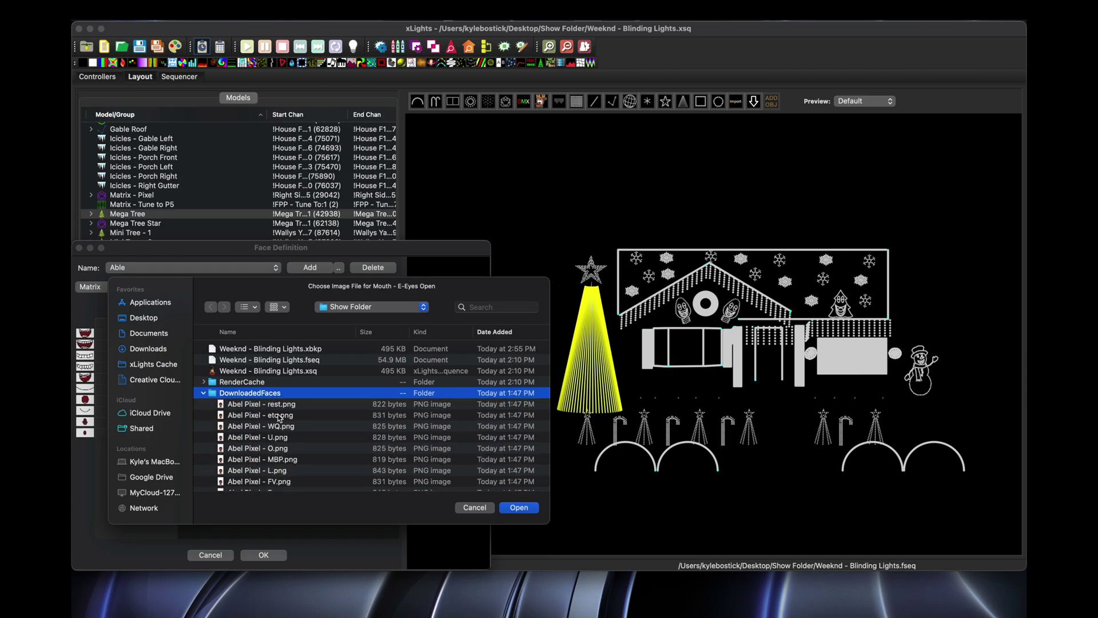
scroll(303, 430, "down", 4)
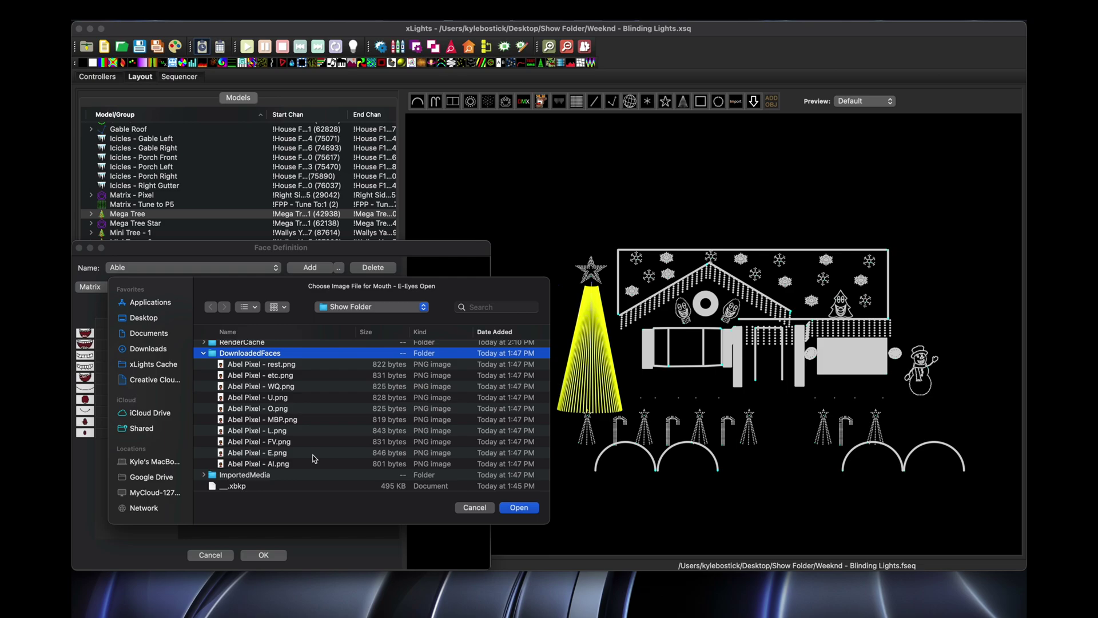
left_click(314, 455)
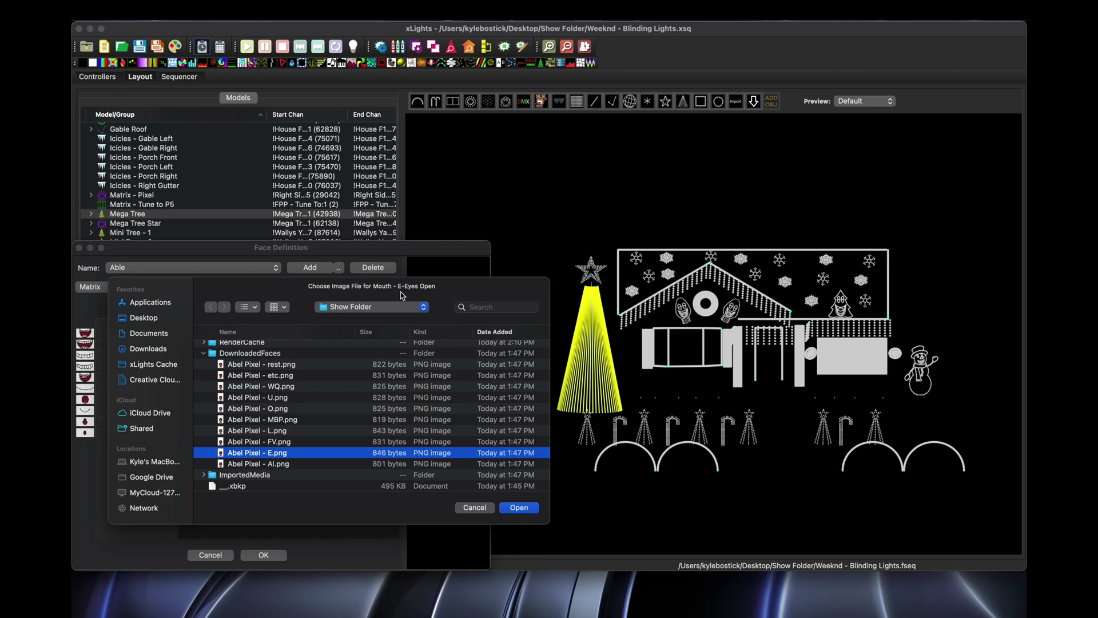
left_click(532, 508)
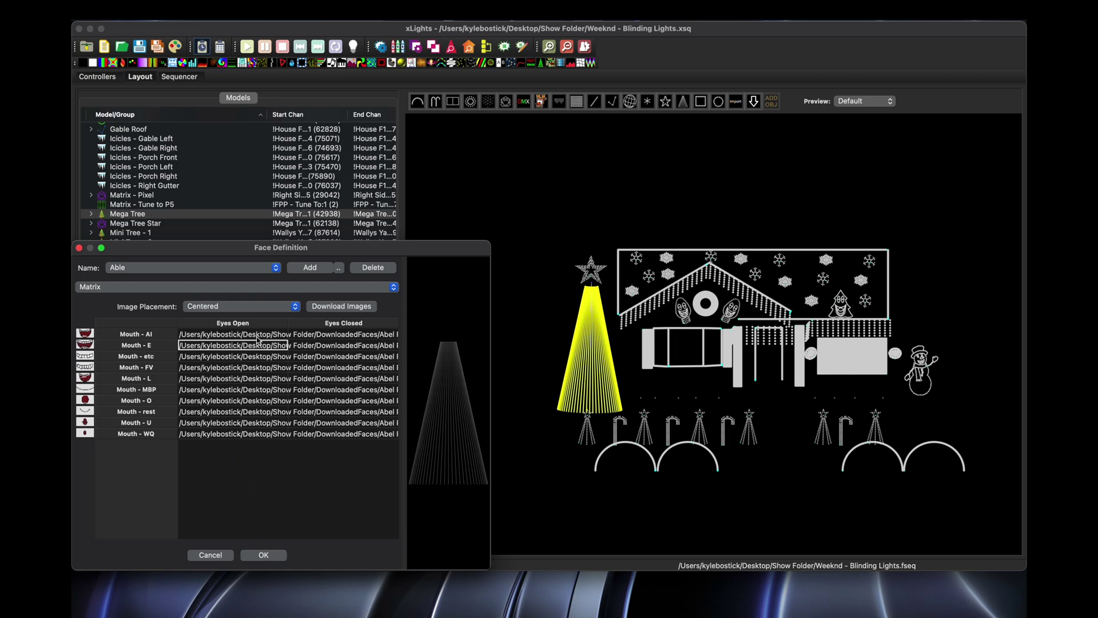
Step: Check the eyes-closed image choices for Mouth - E, accept the face definition and save the layout
double_click(344, 346)
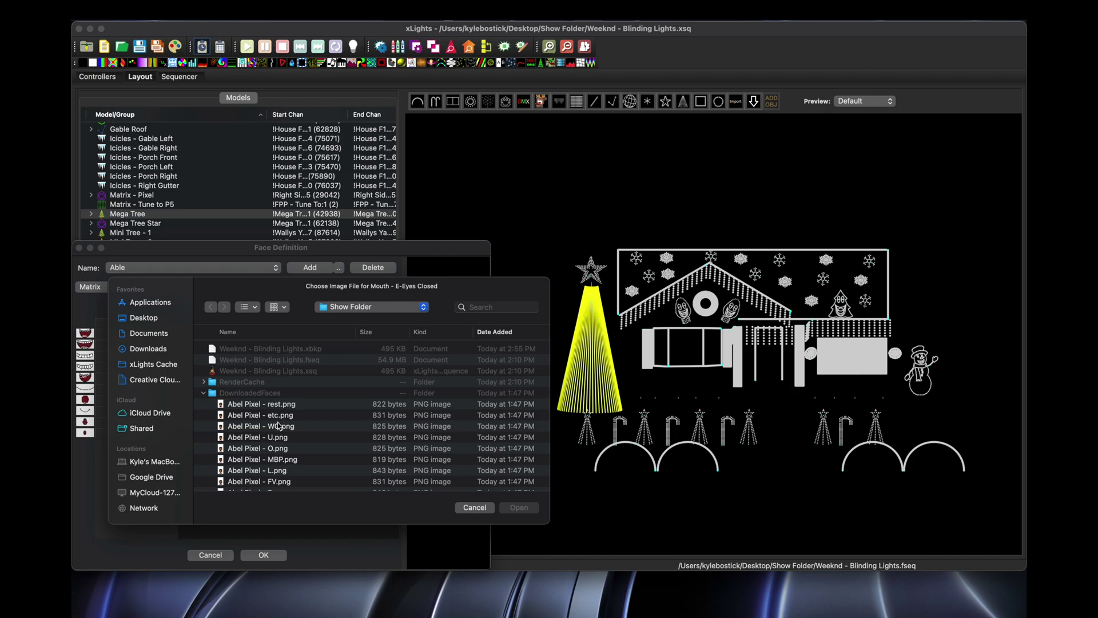
left_click(475, 507)
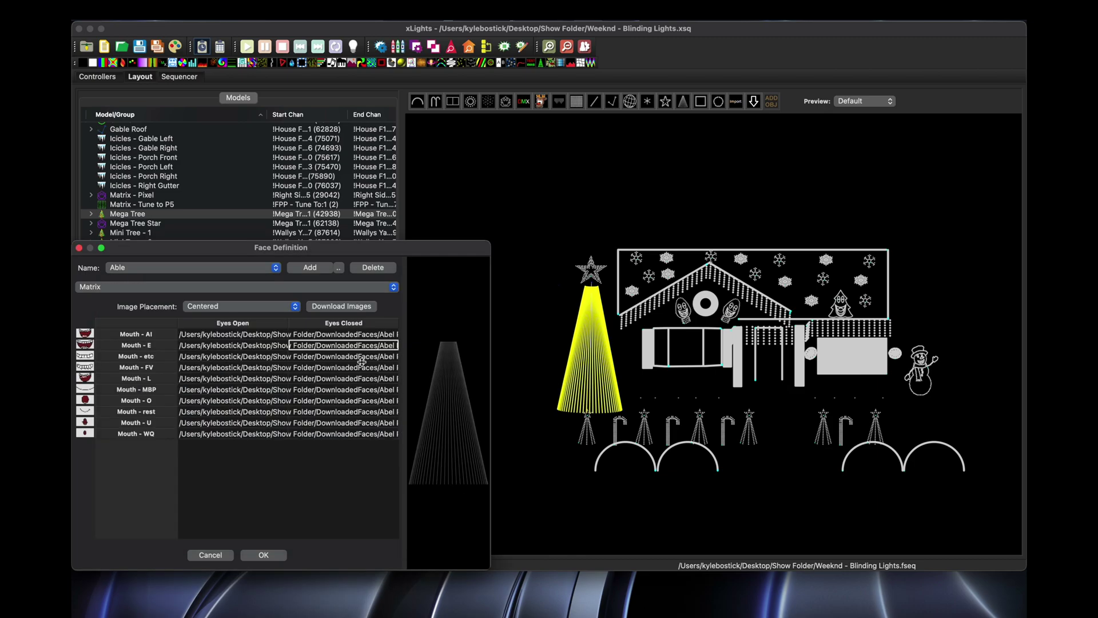
left_click(266, 554)
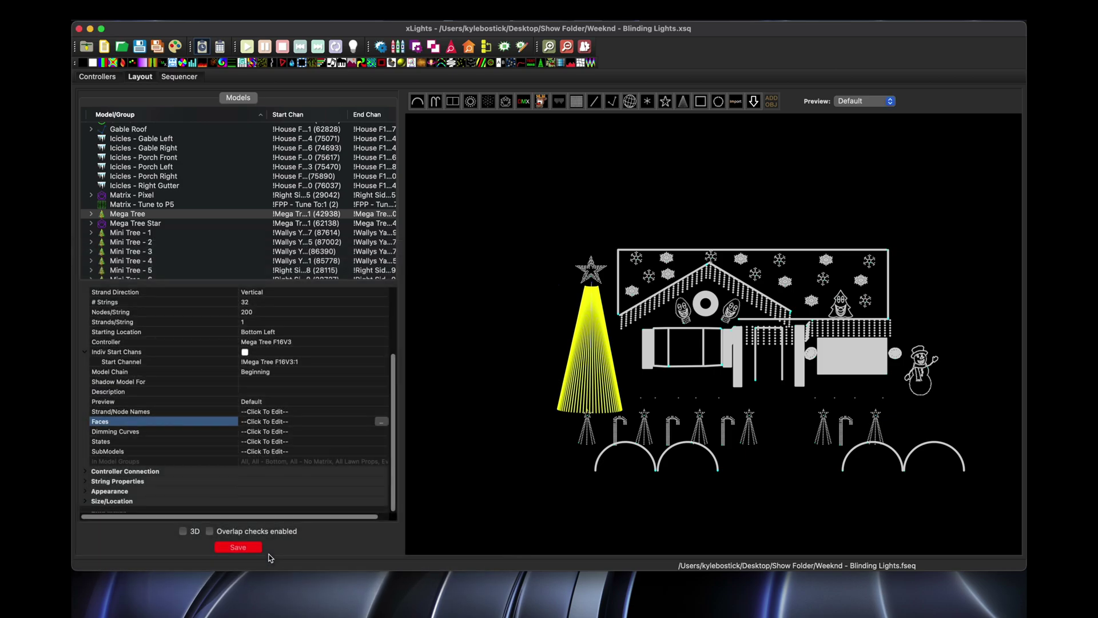
left_click(240, 547)
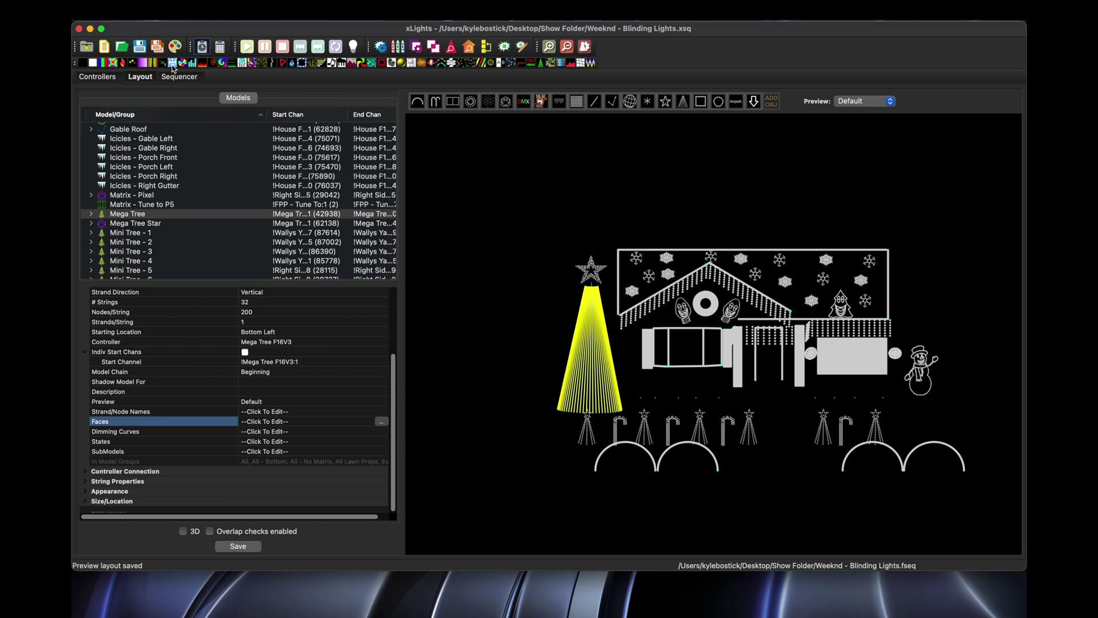
Step: Set the face definition of the selected Mega Tree Faces effect to Able in the sequence and save it
left_click(188, 78)
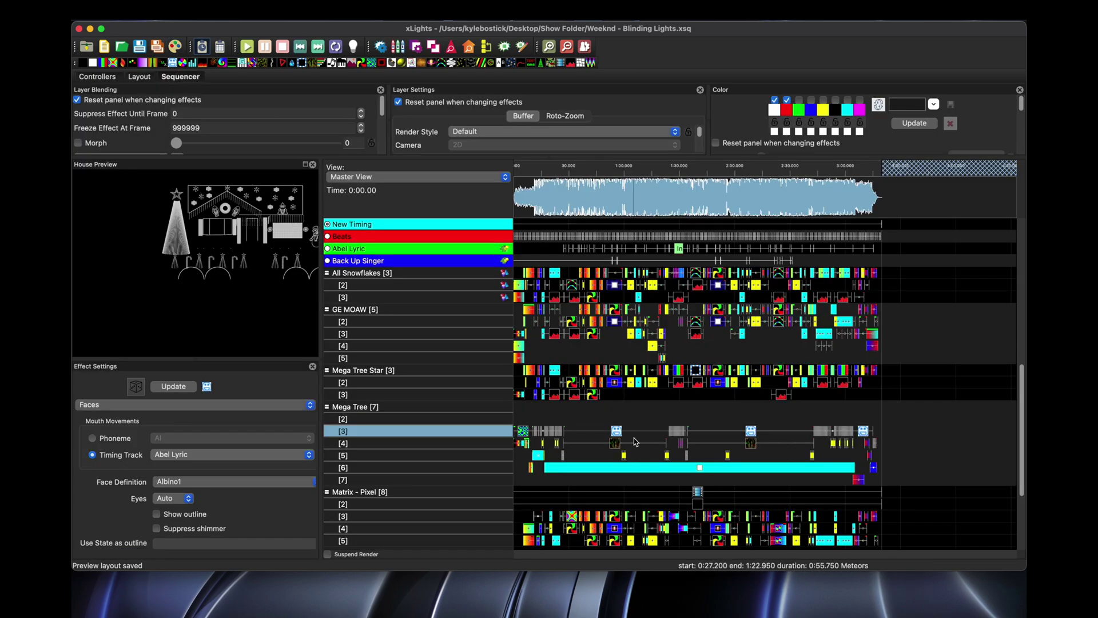
left_click(182, 481)
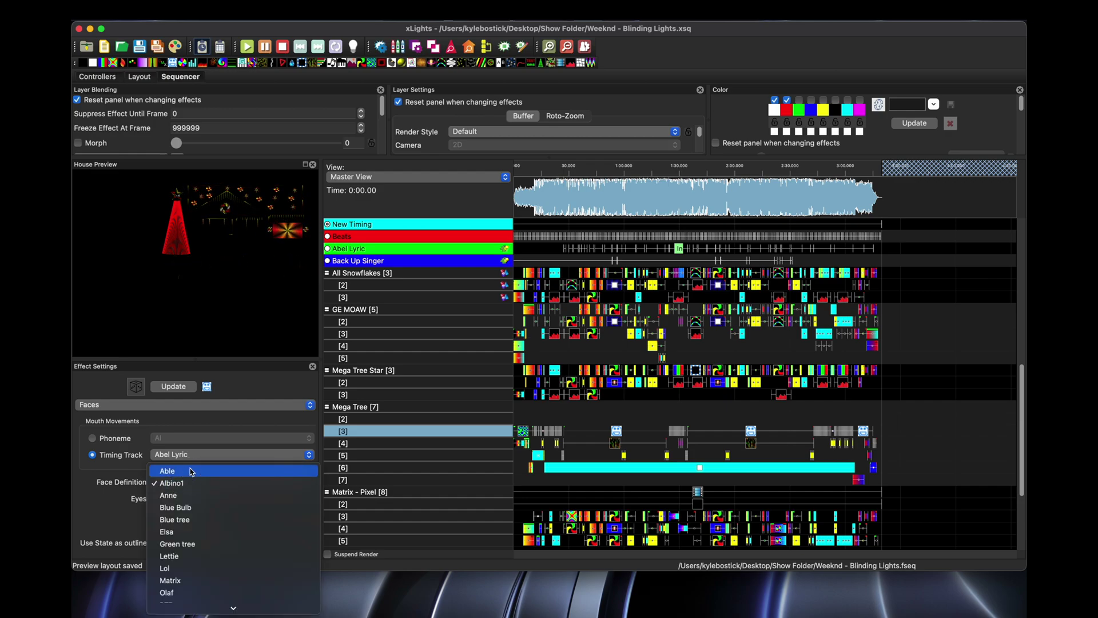
left_click(171, 489)
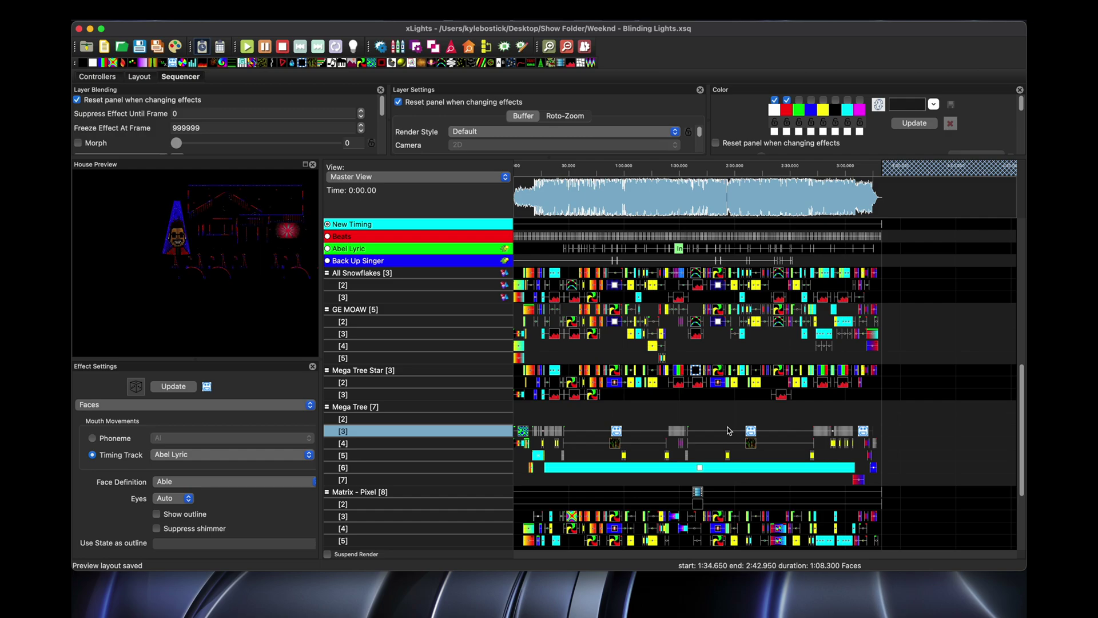
key("super+s")
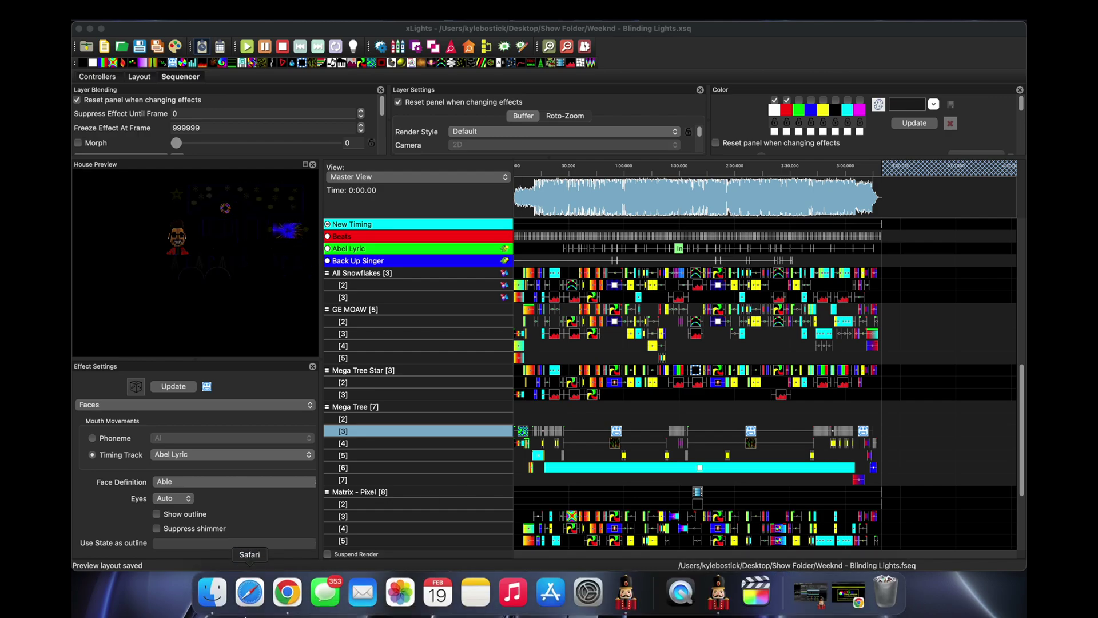
Step: Switch to the RGB Sequences website in Google Chrome
left_click(289, 597)
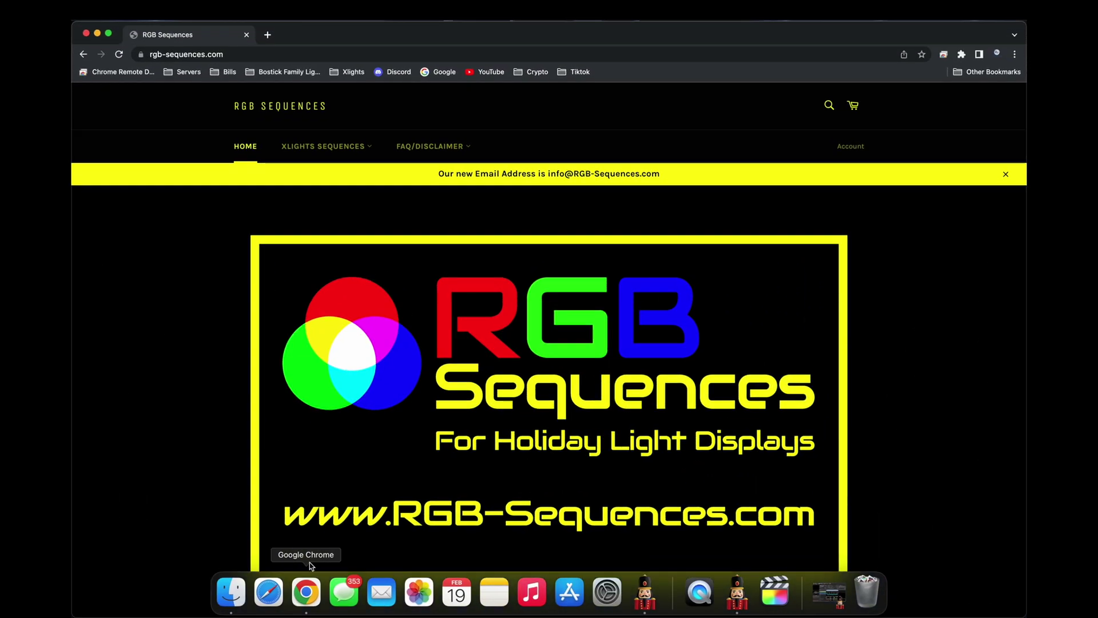